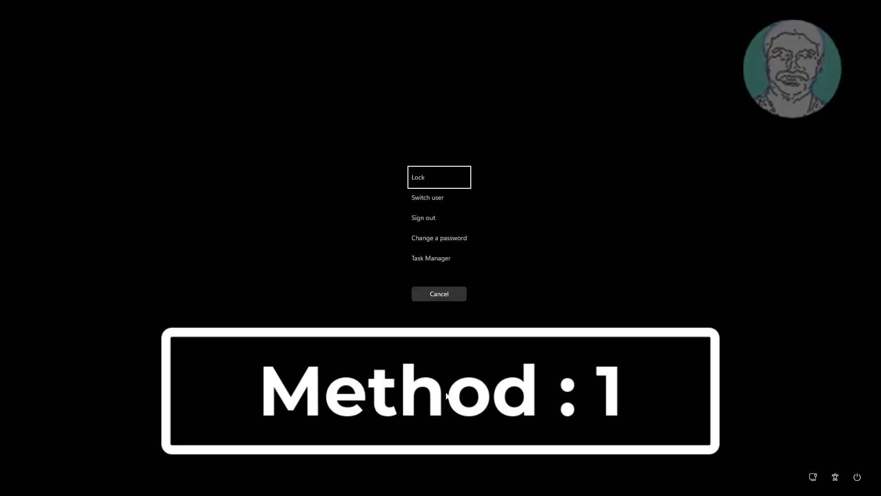
- Open Task Manager from the Ctrl+Alt+Del security screen to list running processes
left_click(440, 261)
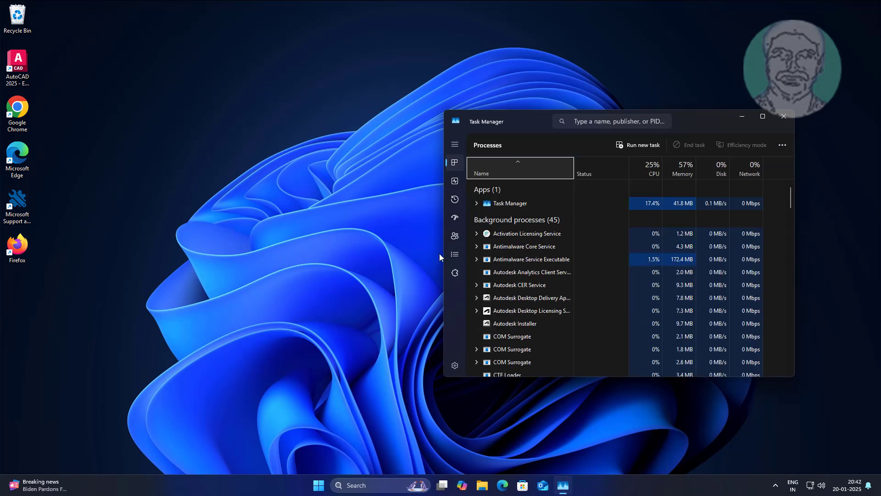
- Launch msconfig as a new task from Task Manager to open System Configuration
left_click(640, 145)
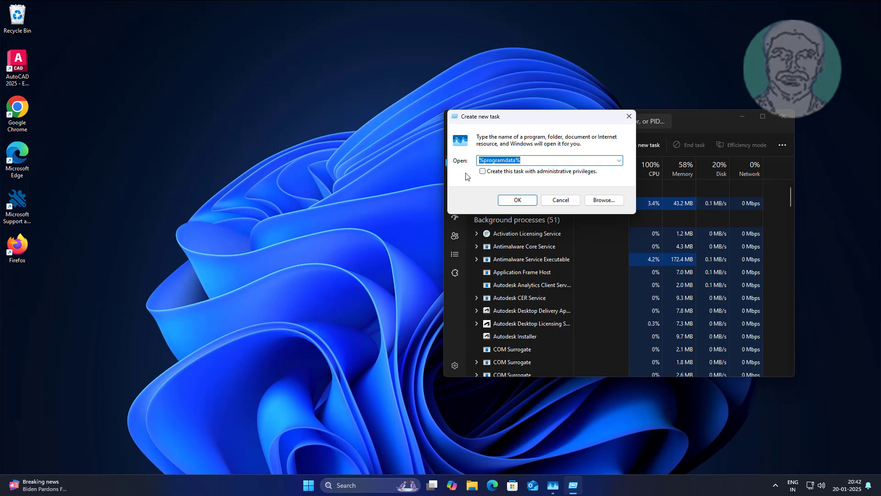
type("msconfig")
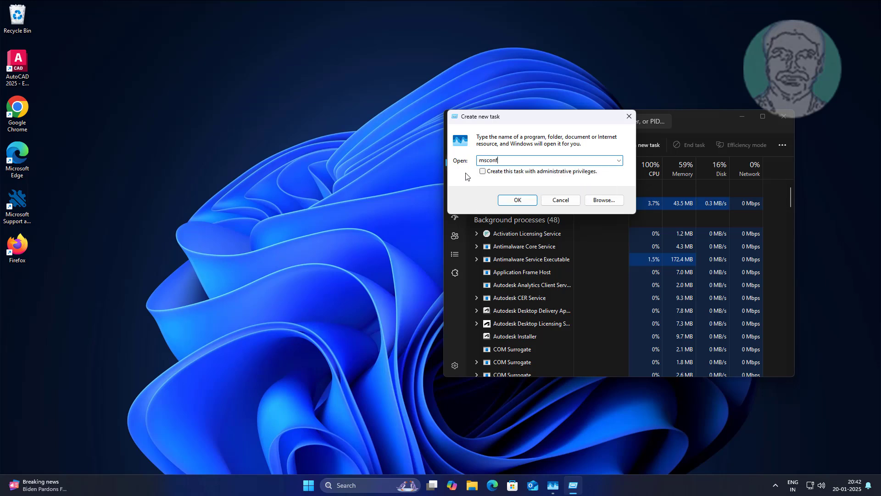
left_click(514, 202)
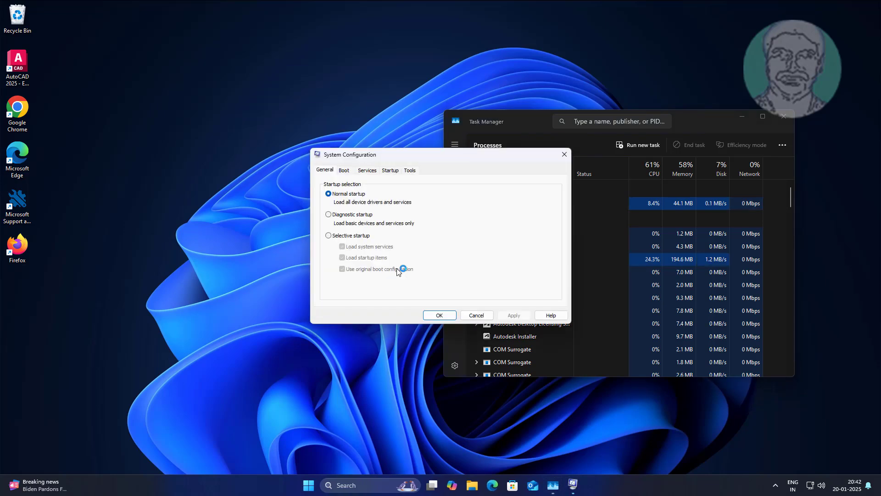
- Enable Safe boot on the Boot tab, apply it, and restart into Safe Mode
left_click(345, 170)
left_click(331, 259)
left_click(513, 315)
left_click(425, 317)
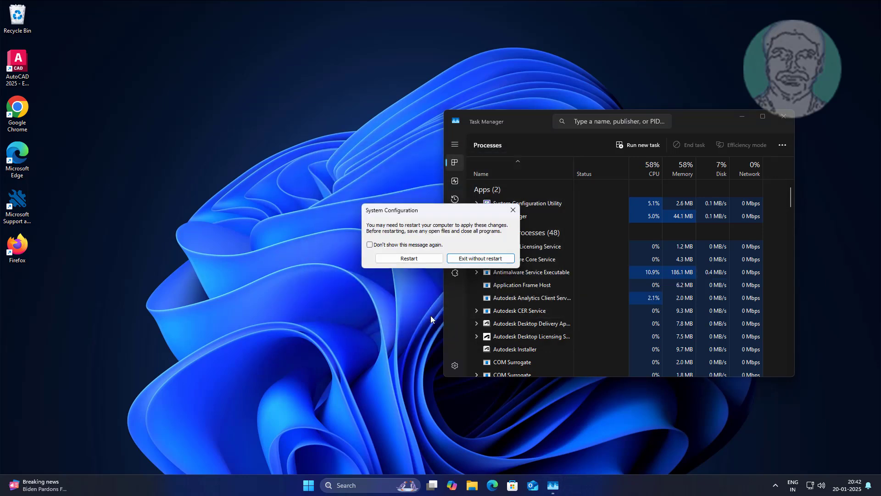
left_click(413, 257)
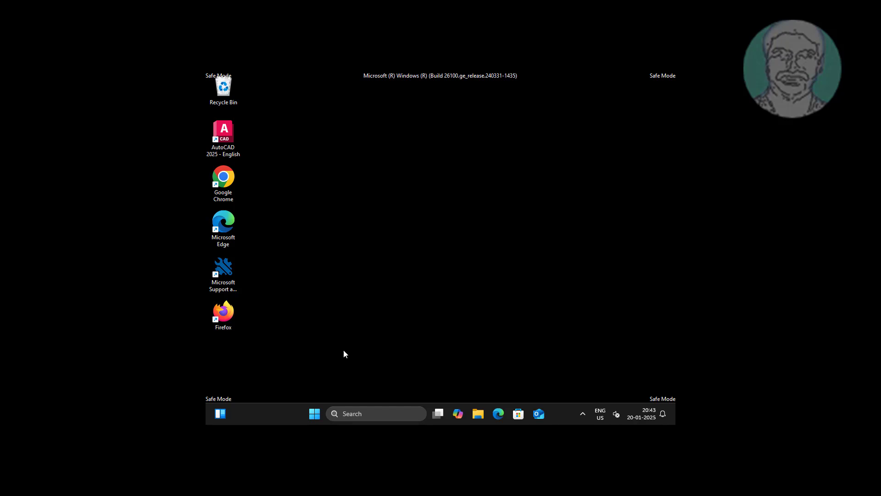
- Open Device Manager and select the VMware SVGA 3D device under Display adaptors
right_click(317, 413)
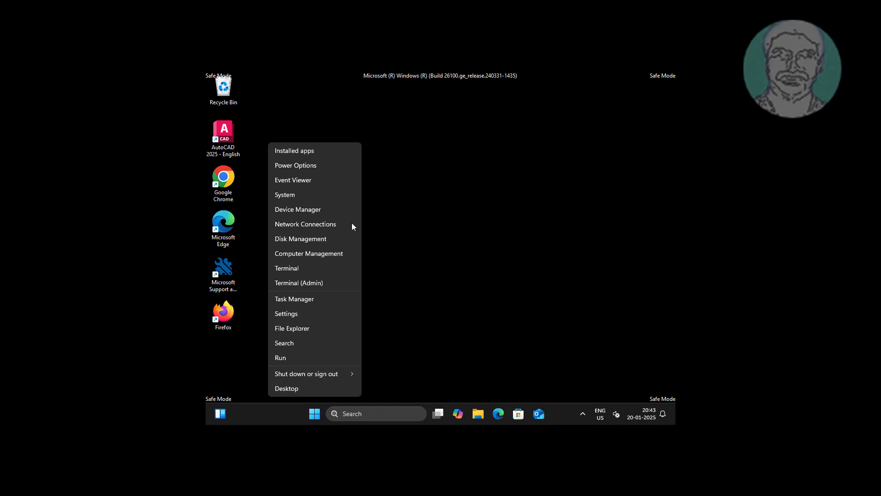
left_click(311, 210)
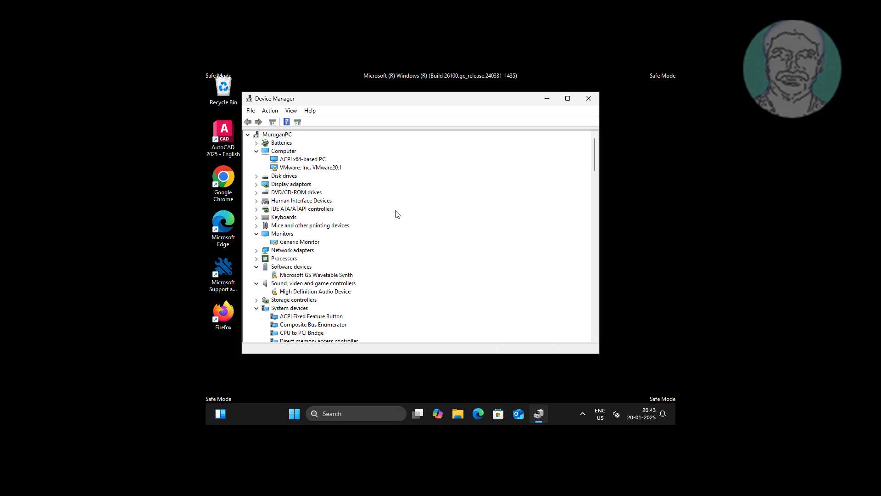
left_click(285, 185)
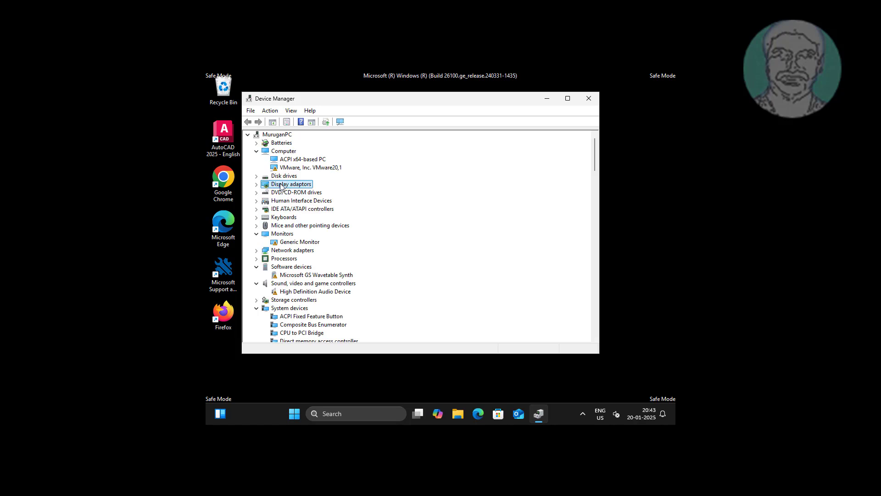
left_click(257, 184)
left_click(314, 194)
- Reinstall the VMware SVGA 3D driver from the available driver list, then close Device Manager
right_click(320, 195)
left_click(368, 198)
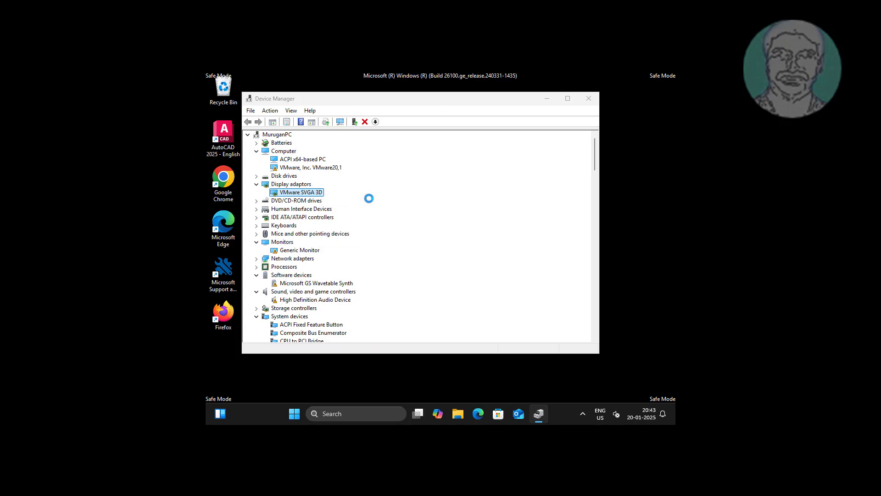
left_click(380, 256)
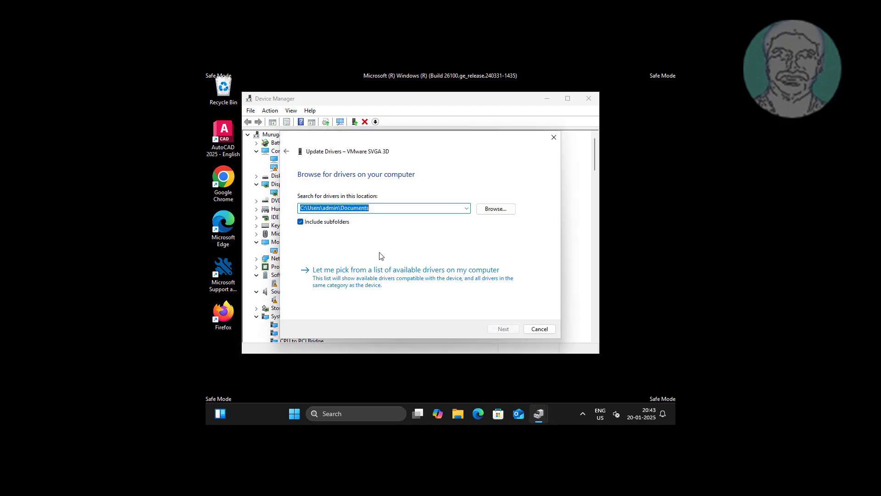
left_click(382, 278)
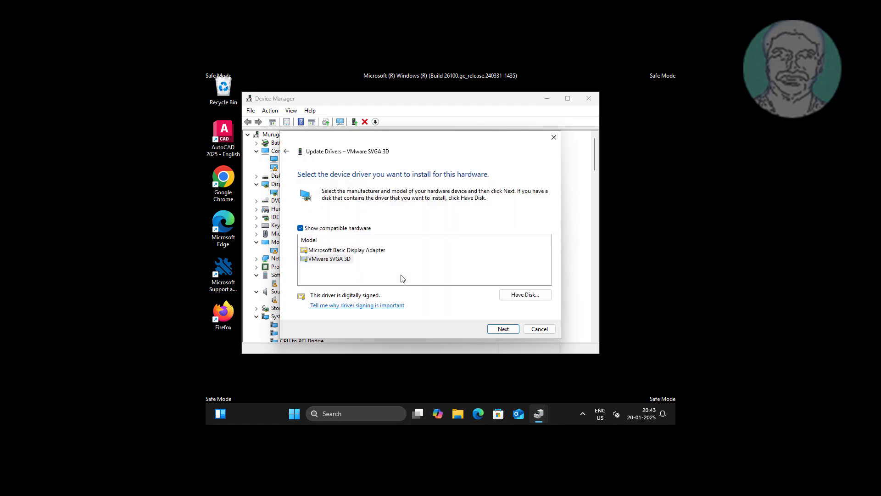
left_click(321, 261)
left_click(500, 327)
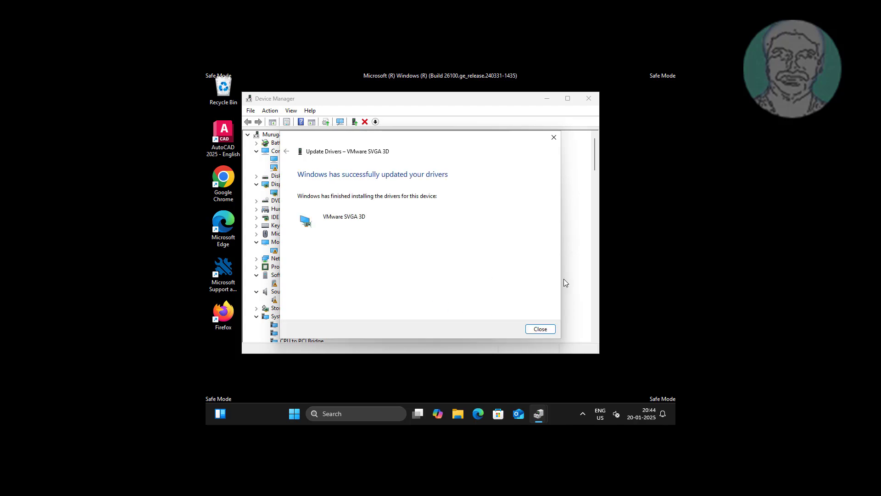
left_click(541, 328)
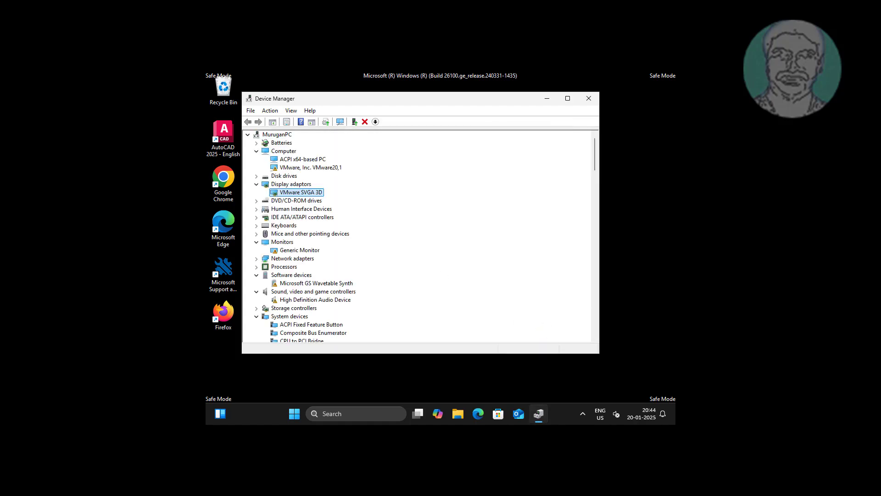
left_click(589, 99)
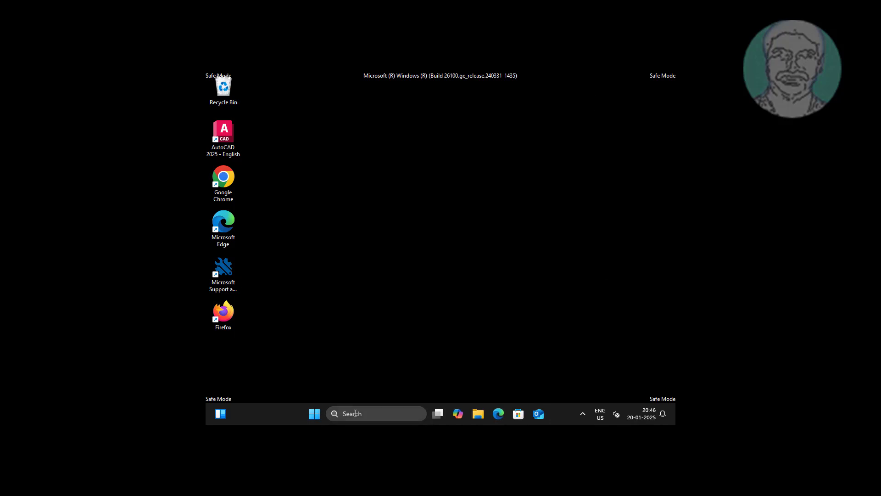
- Turn off Safe boot in System Configuration via msconfig search and restart to boot normally
left_click(354, 414)
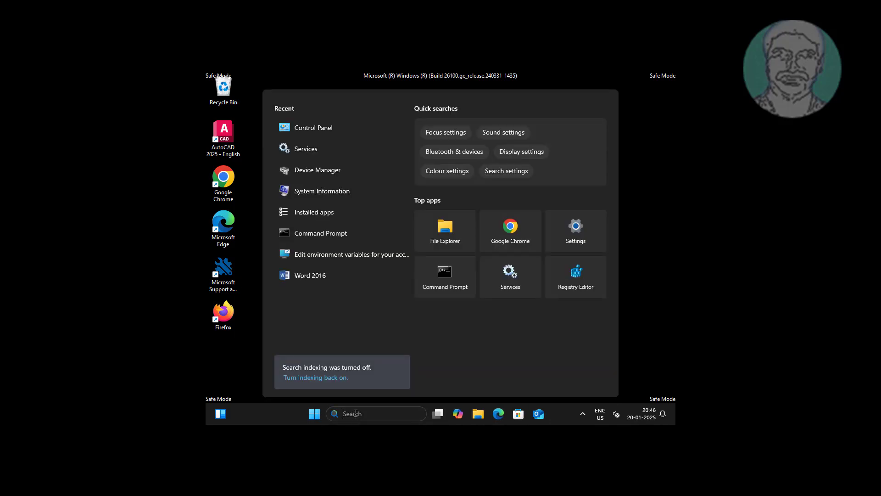
type("msconfig")
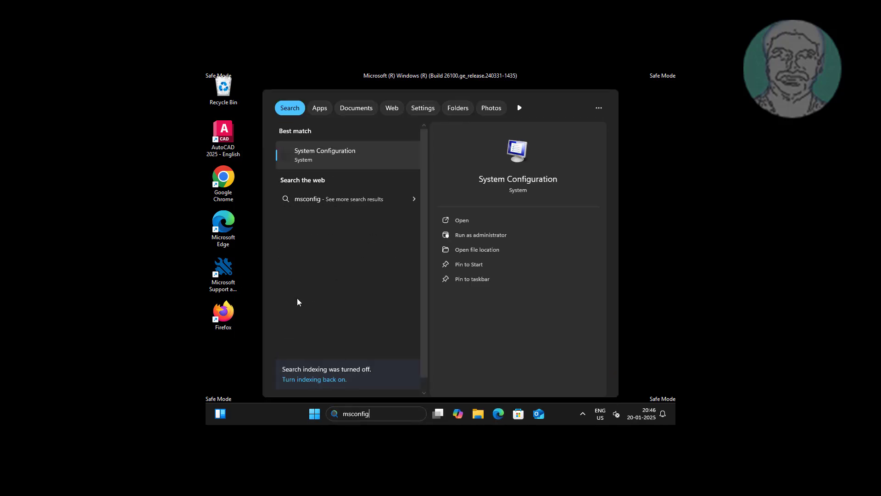
left_click(324, 155)
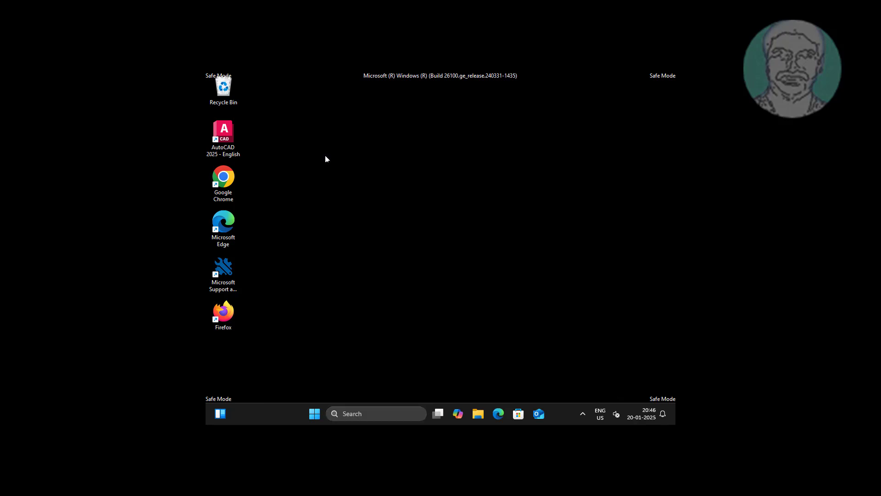
left_click(344, 171)
left_click(338, 260)
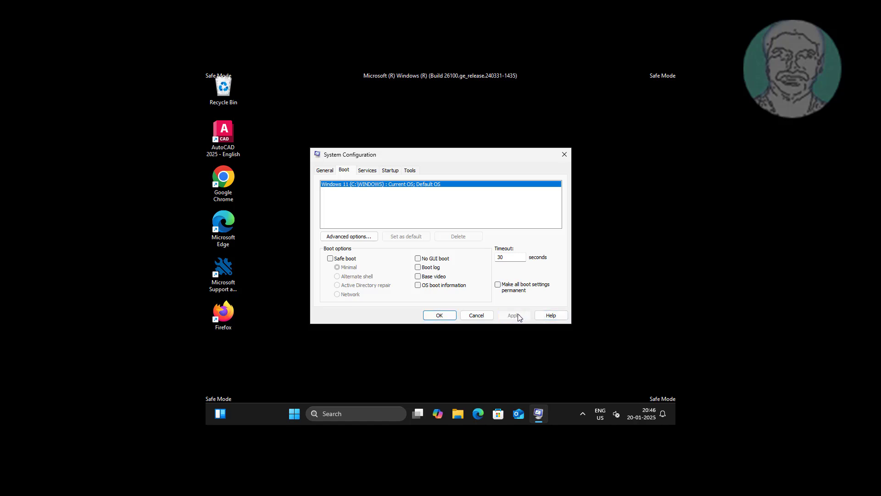
left_click(439, 315)
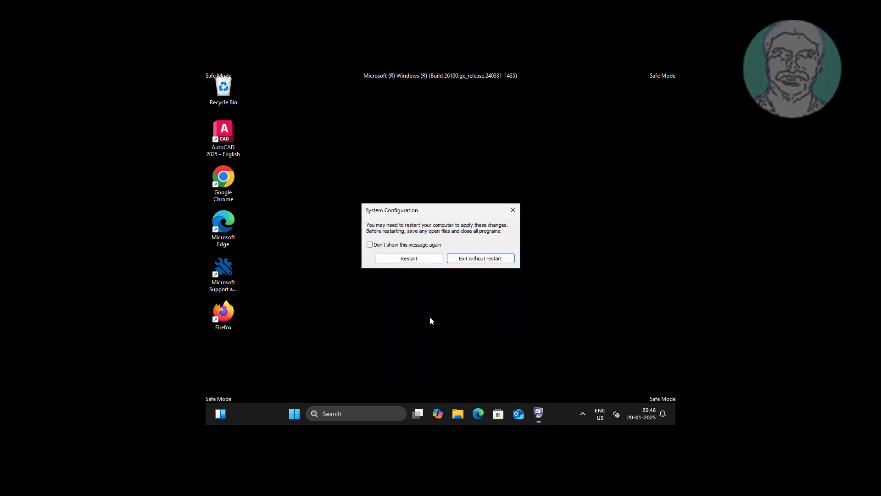
left_click(408, 258)
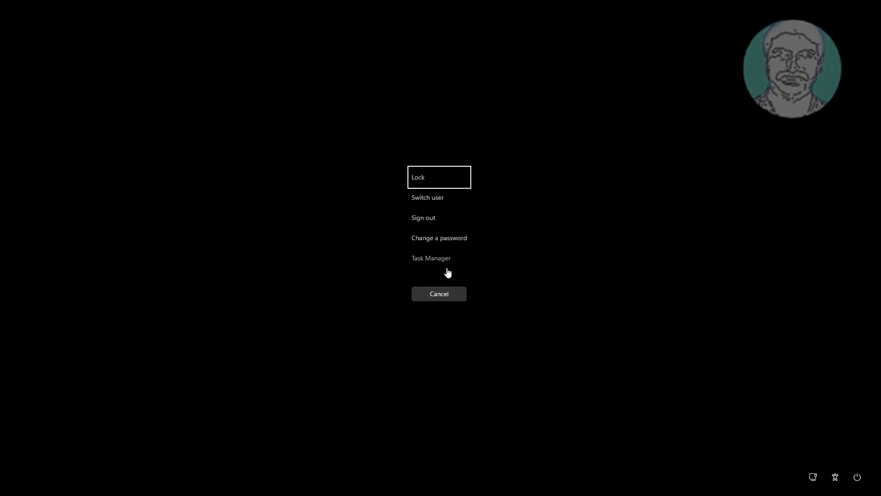
- After the normal restart, open Task Manager from the Ctrl+Alt+Del screen
left_click(439, 259)
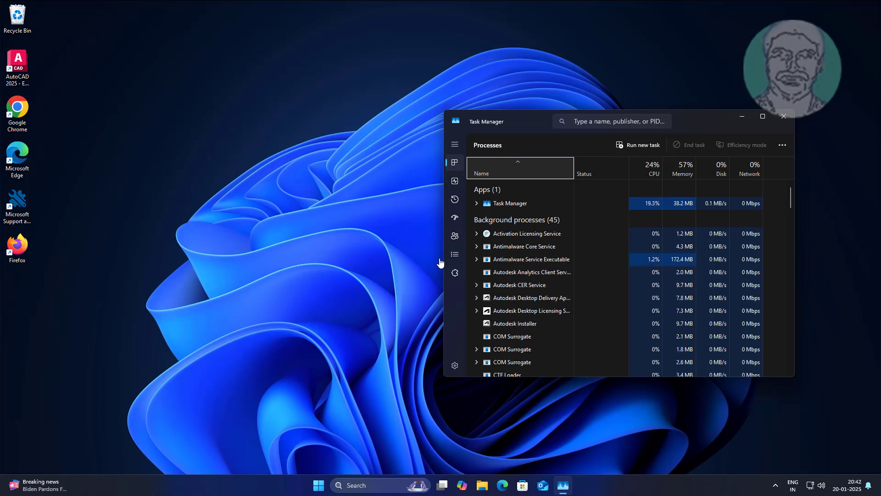
- Run msconfig as a new Task Manager task, opening System Configuration on Normal startup
left_click(641, 146)
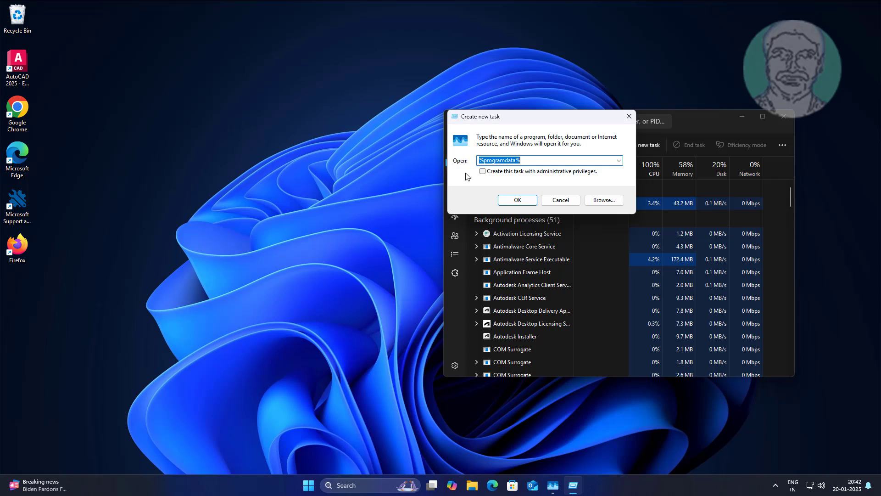
type("msconfig")
left_click(503, 203)
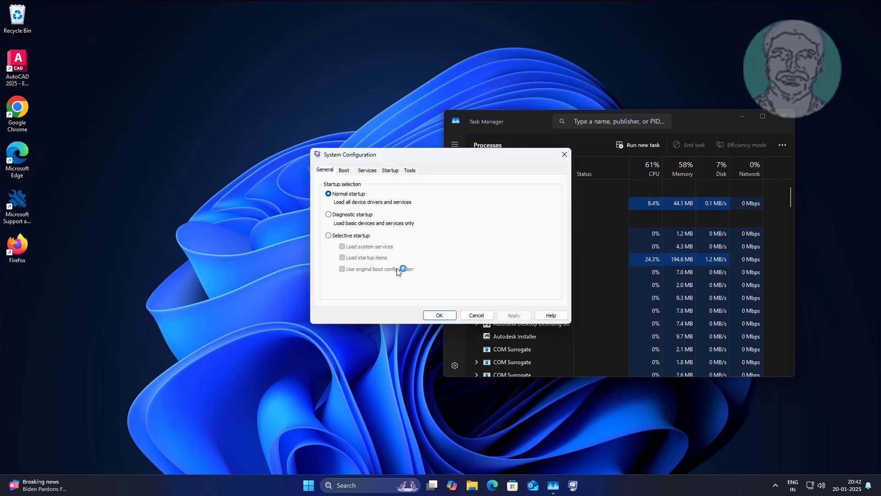
- Turn on Safe boot (Minimal) on the Boot tab, save it, and reboot into Safe Mode
left_click(345, 170)
left_click(330, 258)
left_click(516, 317)
left_click(425, 316)
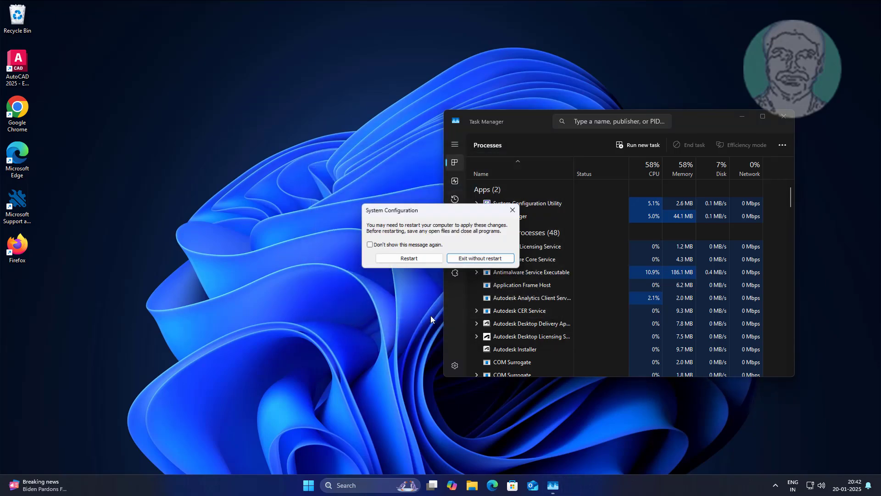
left_click(413, 257)
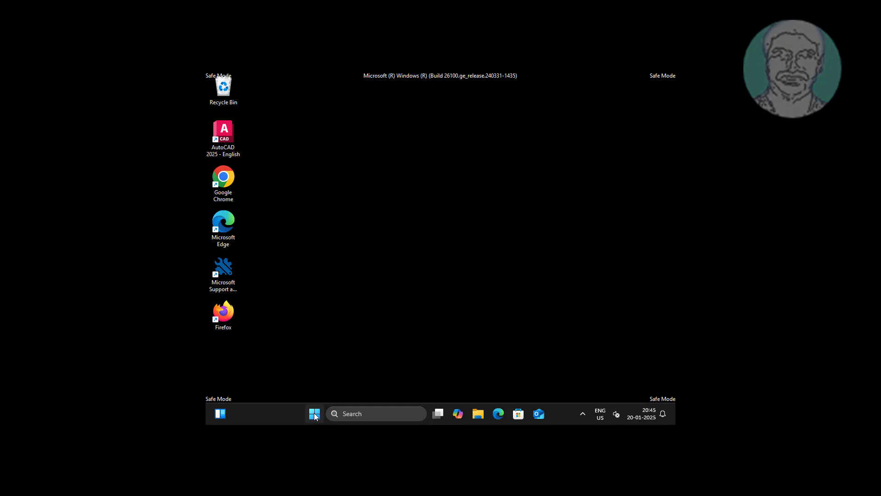
- Open Control Panel from search and go to the installed programs list
left_click(372, 414)
type("control panel")
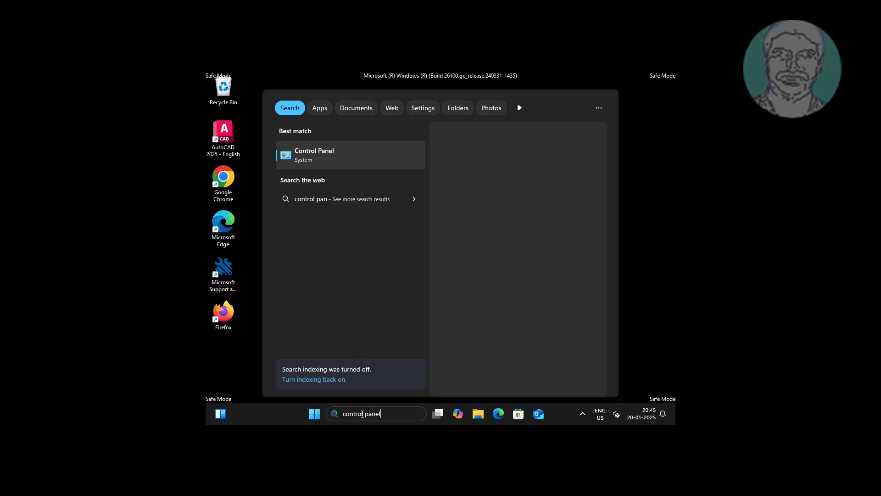
left_click(330, 152)
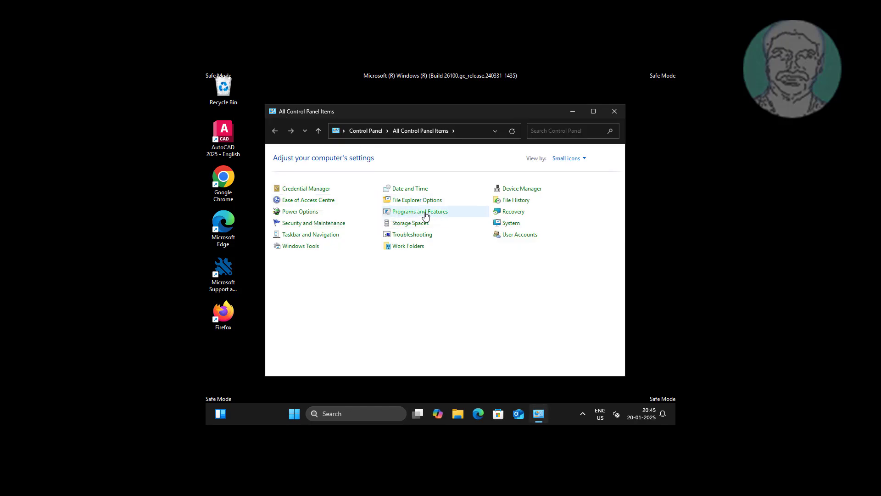
left_click(425, 215)
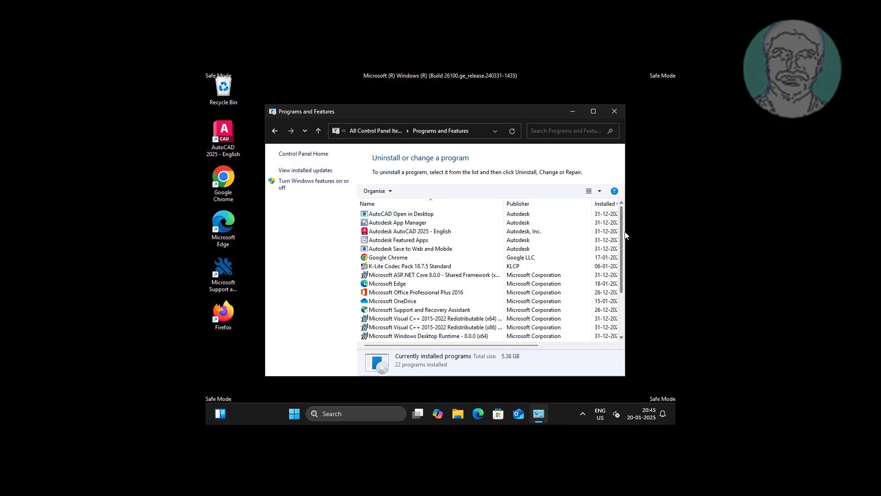
- Sort programs by install date, uninstall WinRAR 7.01 (64-bit), and close the list
left_click_drag(625, 233, 672, 230)
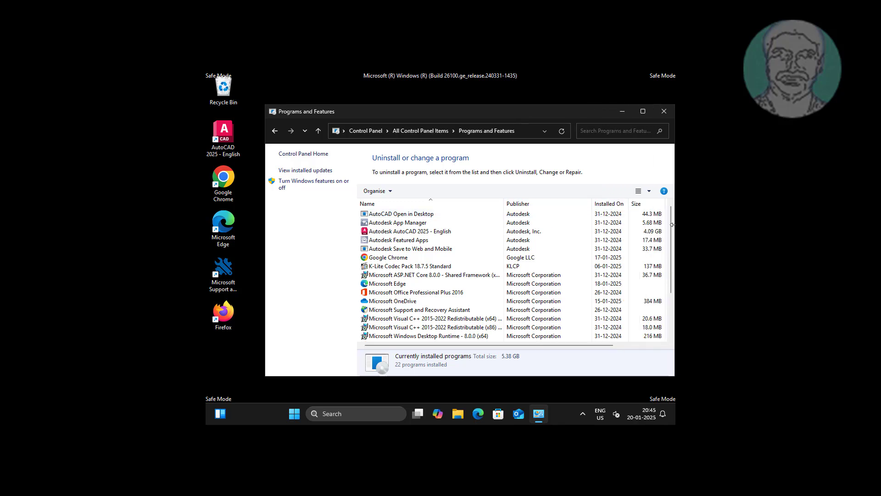
left_click(608, 205)
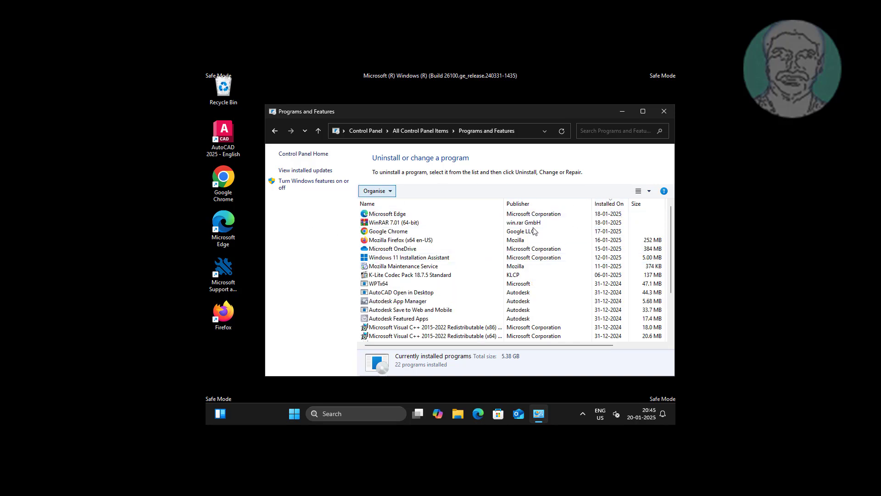
left_click(406, 223)
left_click(418, 191)
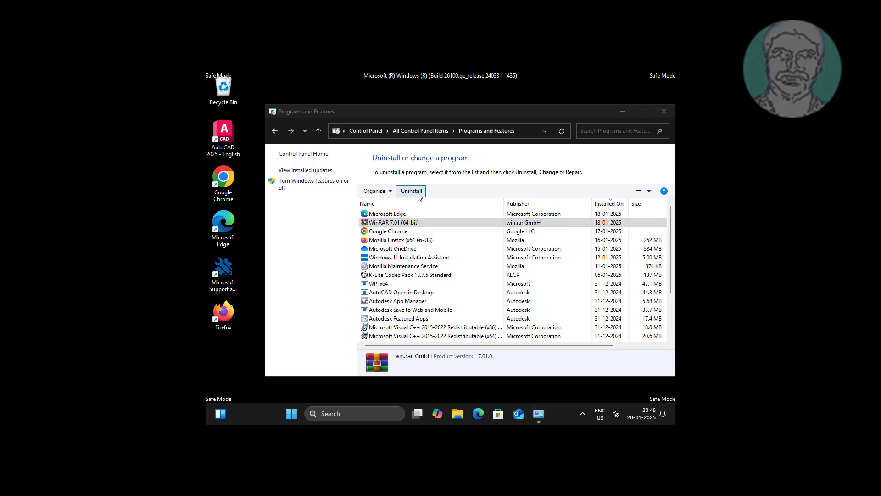
left_click(472, 280)
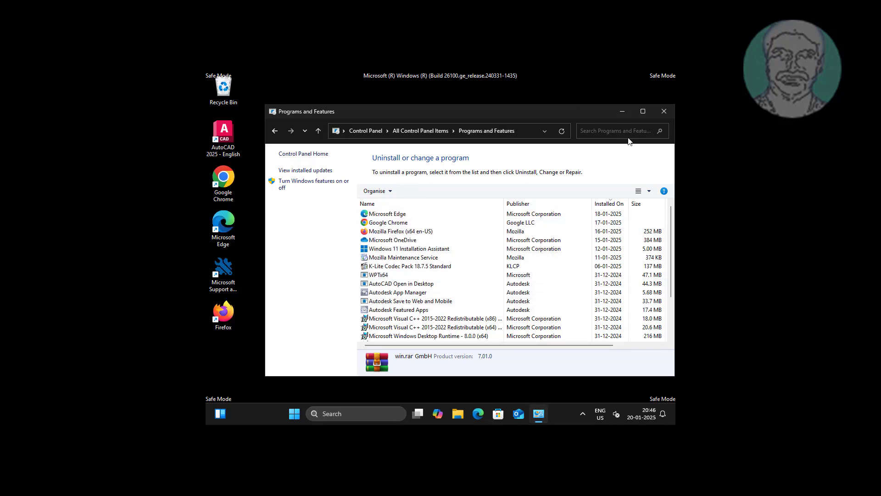
left_click(664, 112)
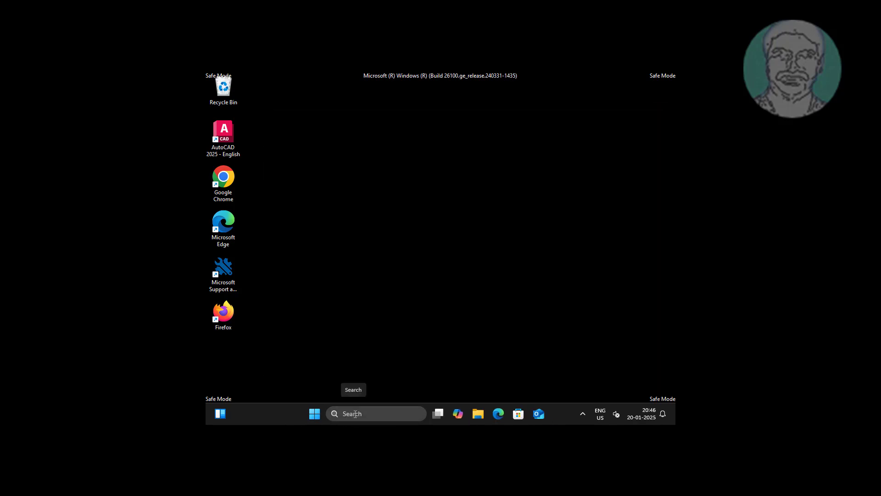
- Disable Safe boot in System Configuration, apply, and confirm the restart for a normal boot
left_click(355, 412)
type("msconfig")
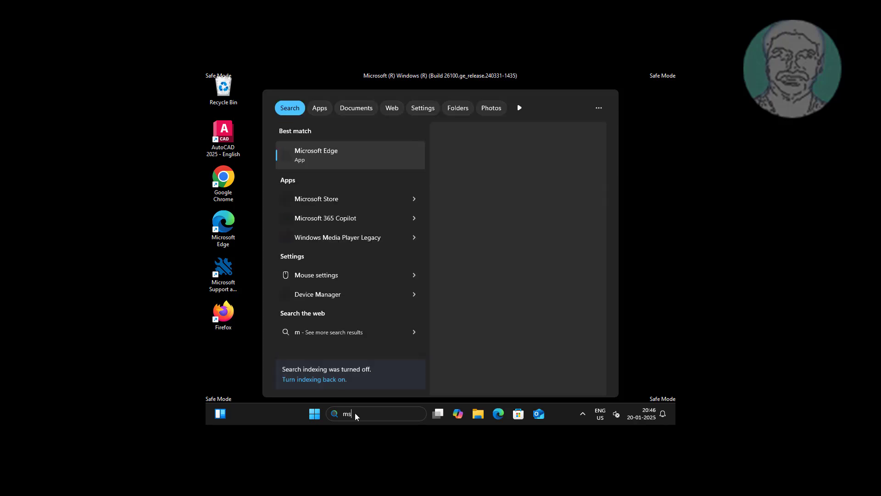
left_click(325, 158)
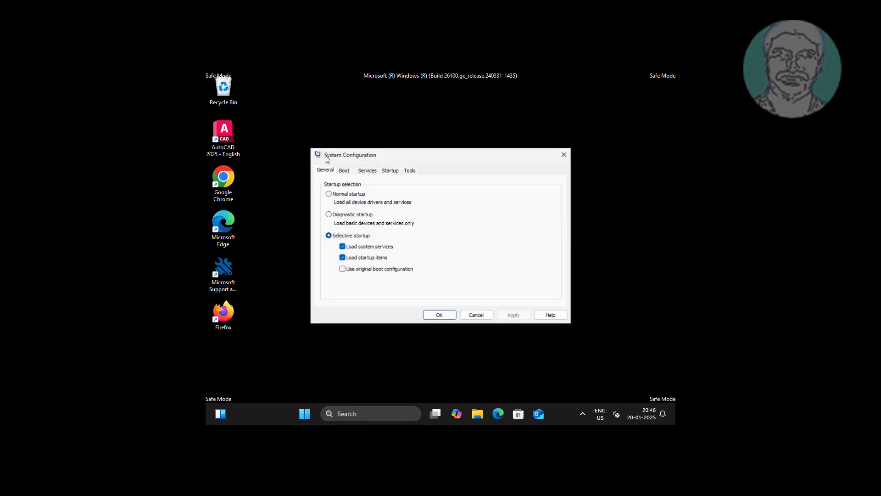
left_click(343, 170)
left_click(338, 259)
left_click(519, 315)
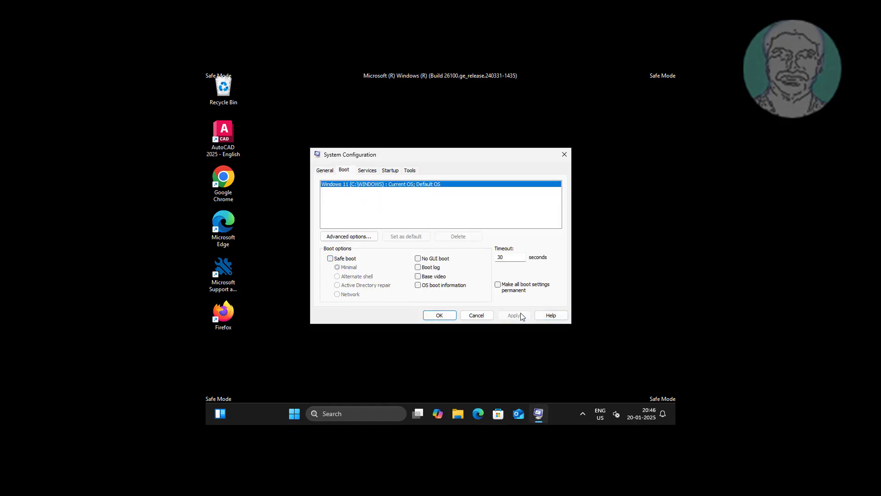
left_click(431, 316)
left_click(406, 258)
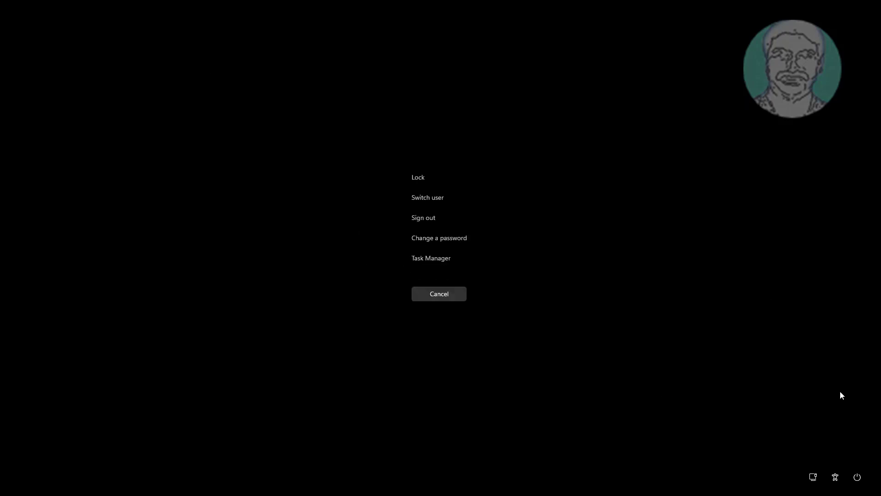
- Restart from the security screen's power menu with Shift held to boot into recovery
left_click(857, 479)
left_click(865, 453)
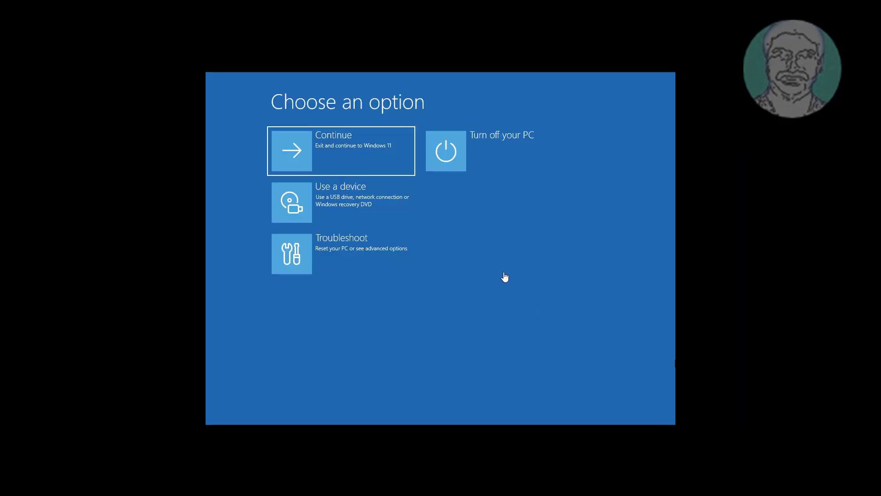
- Browse Troubleshoot > Advanced options > Uninstall Updates, then go back twice to Troubleshoot
left_click(332, 252)
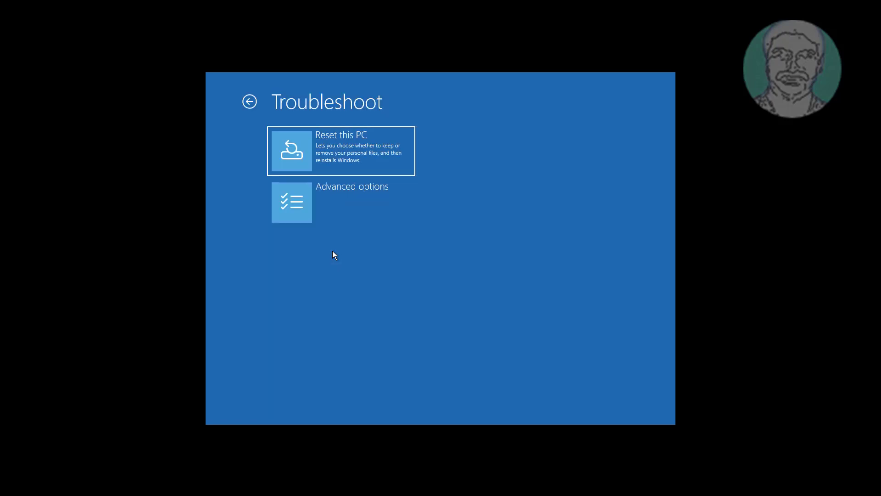
left_click(339, 208)
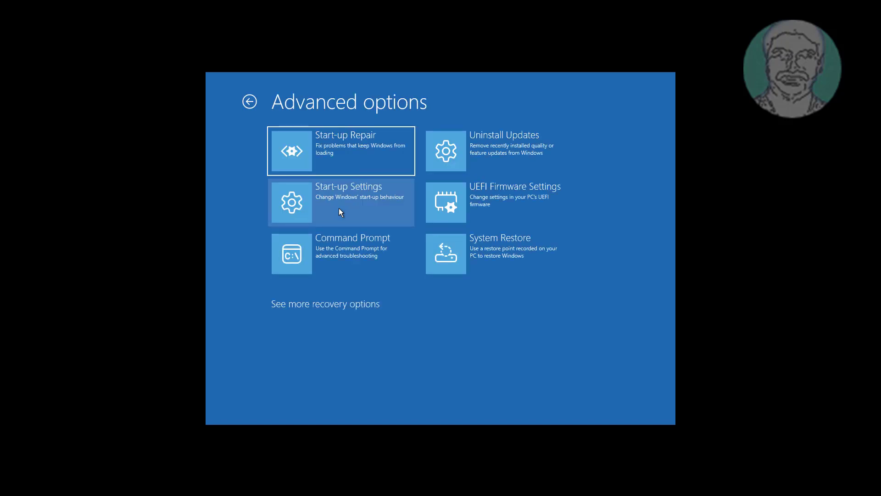
left_click(497, 149)
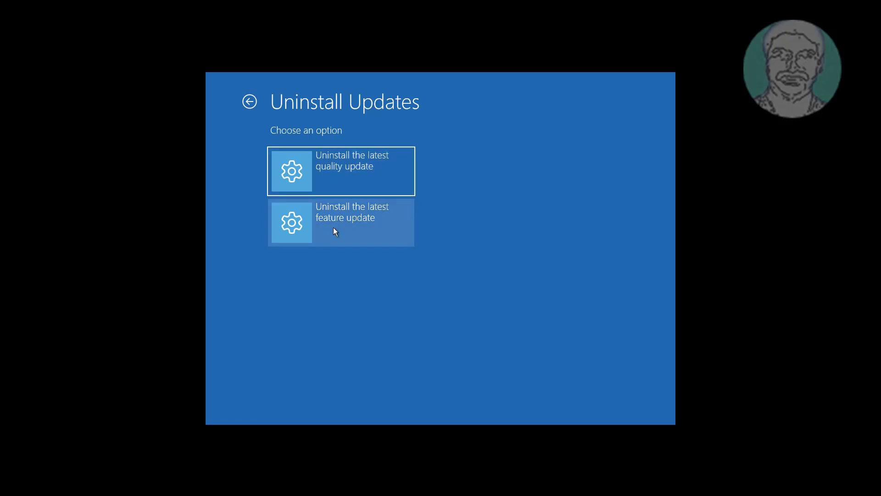
left_click(251, 101)
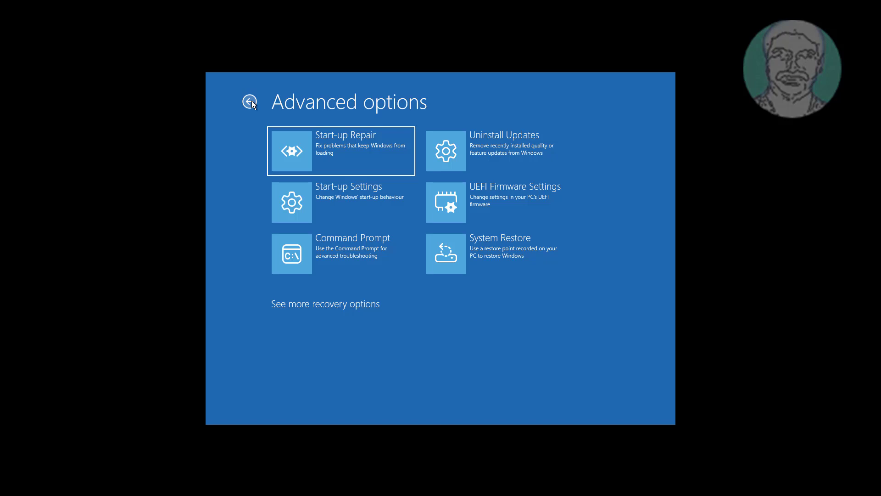
left_click(250, 101)
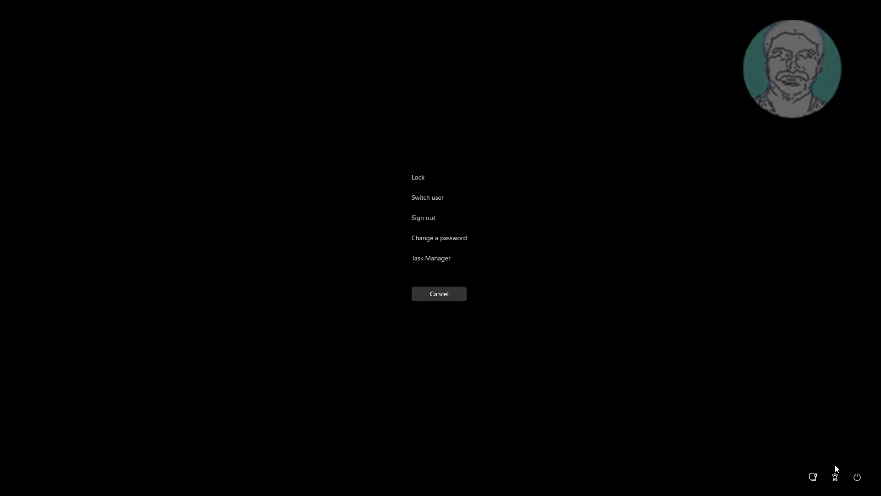
- Shift-restart into recovery again and open Troubleshoot > Reset this PC
left_click(856, 481)
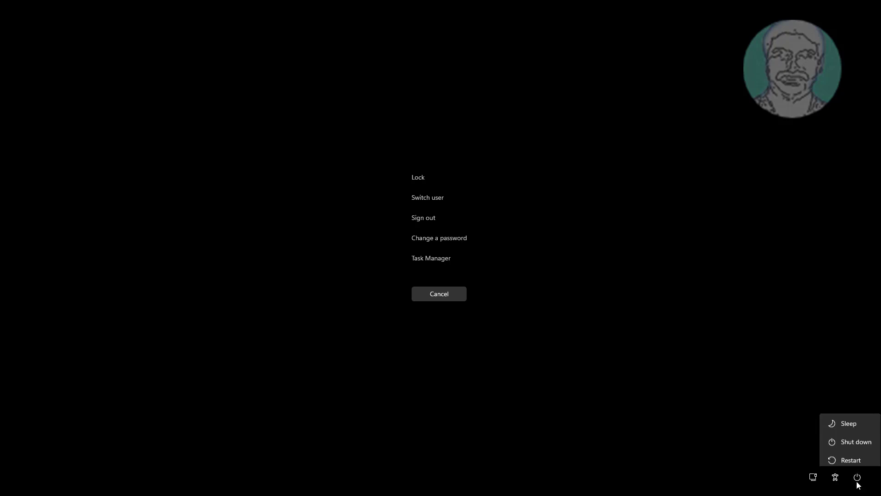
left_click(861, 455)
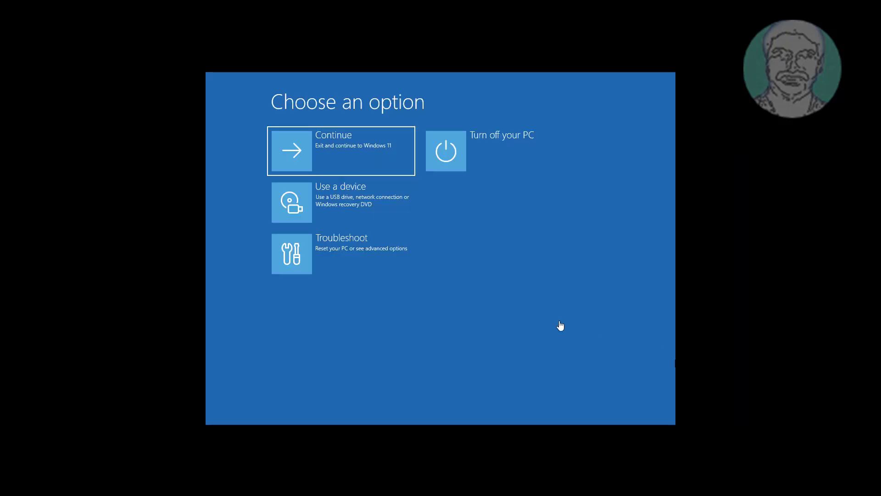
left_click(291, 250)
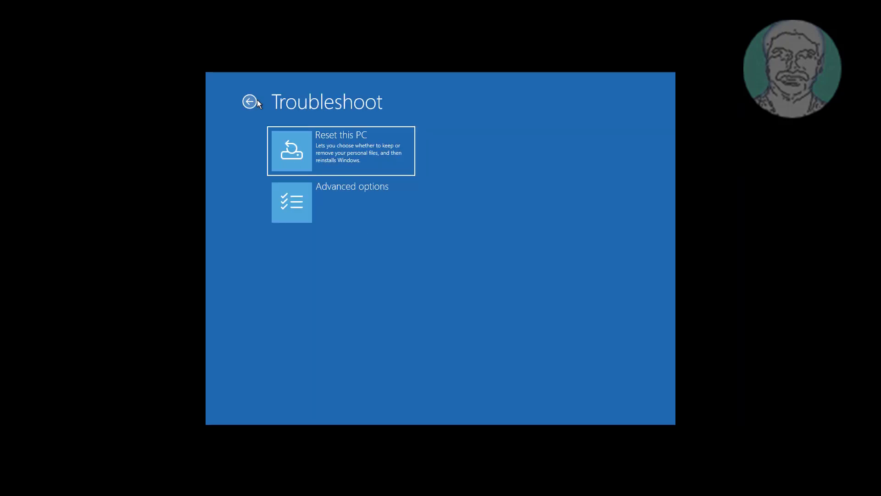
left_click(371, 152)
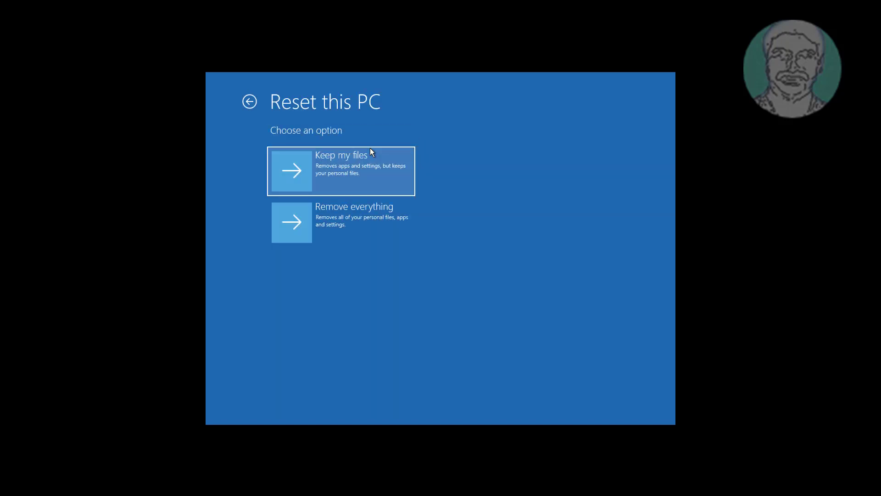